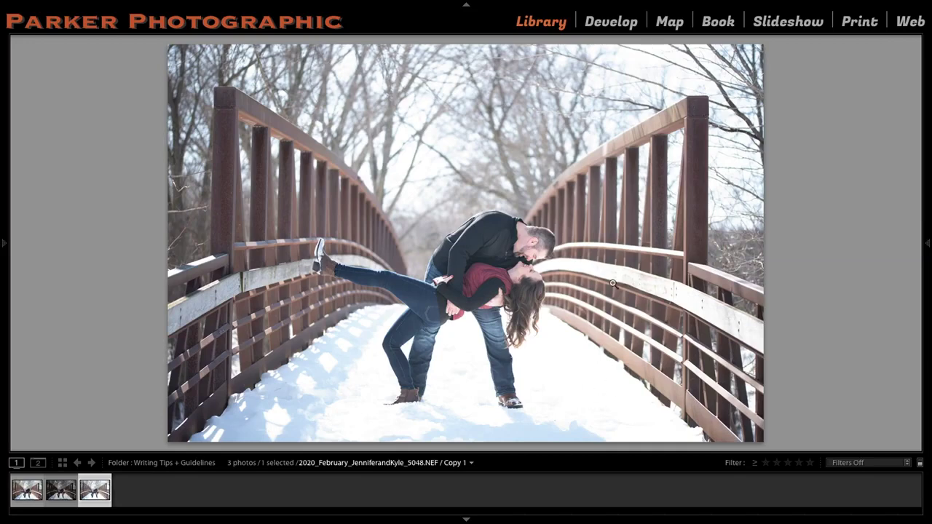
Select the contrasty and bright versions of the bridge photo and show them in Compare view
{"action": "left_click", "coordinate": [28, 482]}
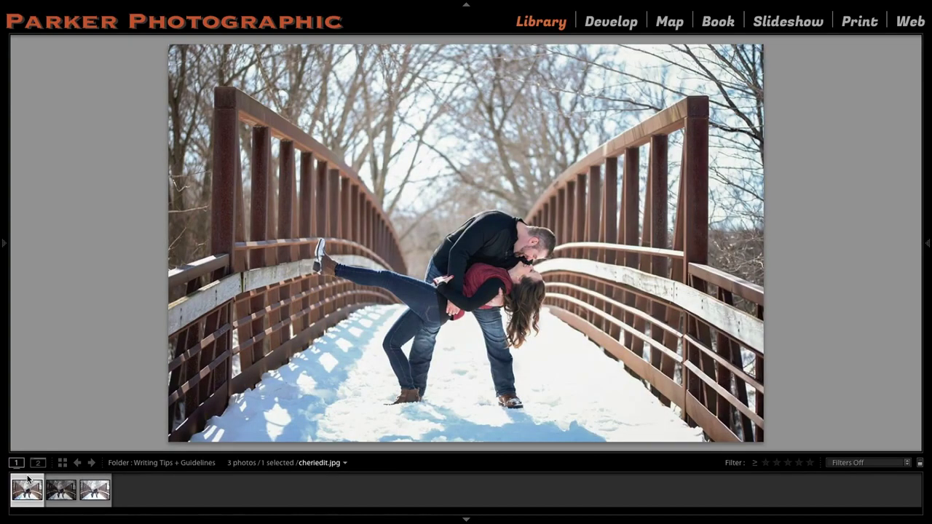
{"action": "left_click", "coordinate": [89, 482]}
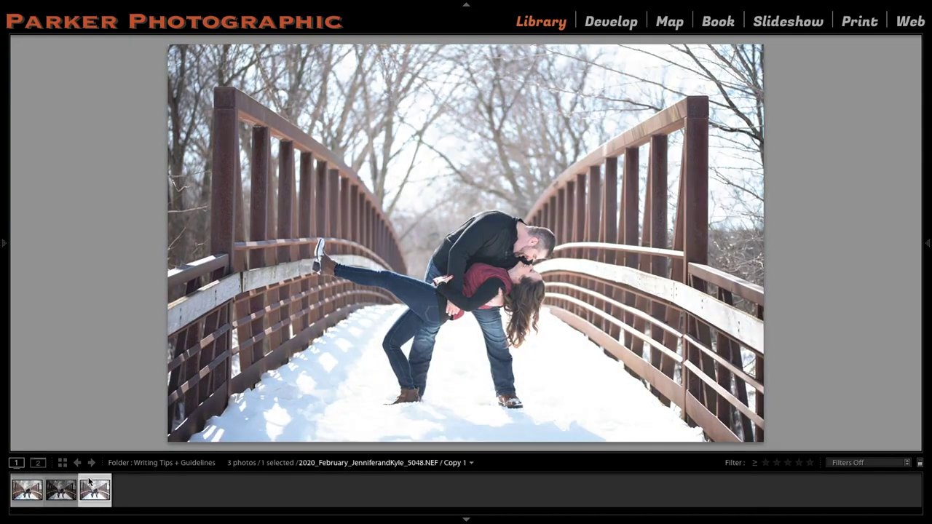
{"action": "left_click", "coordinate": [29, 480], "text": "ctrl"}
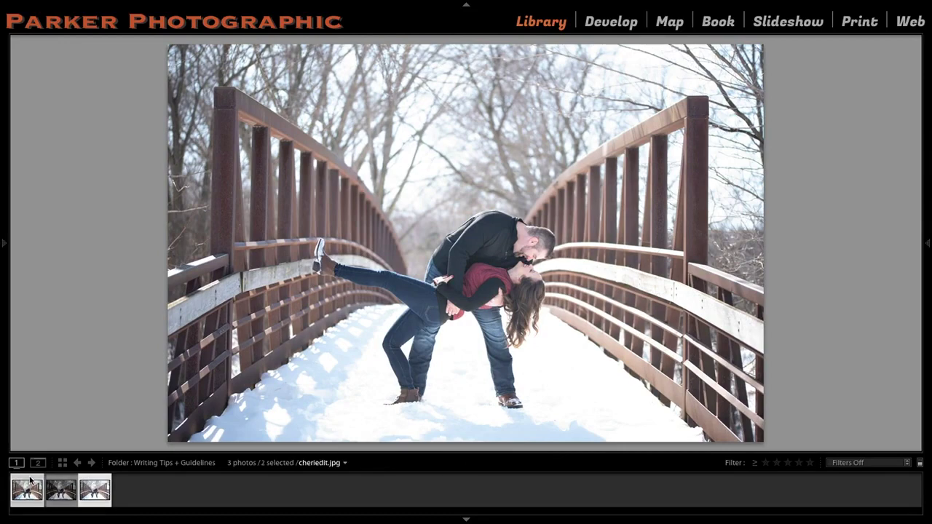
{"action": "key", "text": "c"}
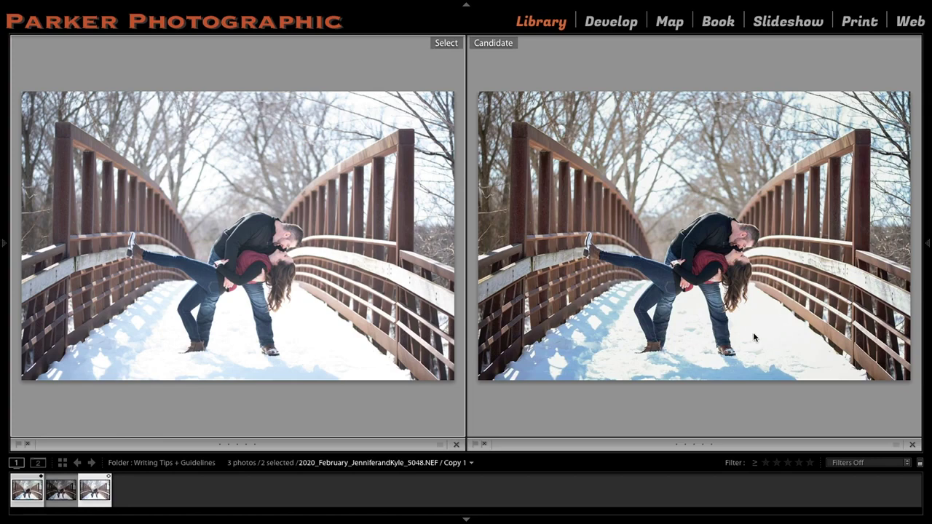
Review the darker version, compare the contrasty and bright versions, then show the bright copy alone
{"action": "left_click", "coordinate": [62, 479]}
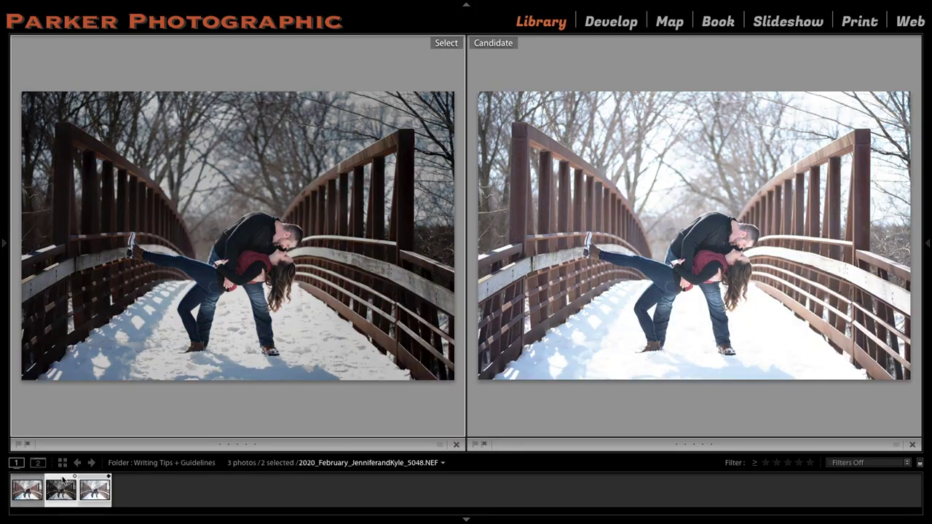
{"action": "double_click", "coordinate": [63, 479]}
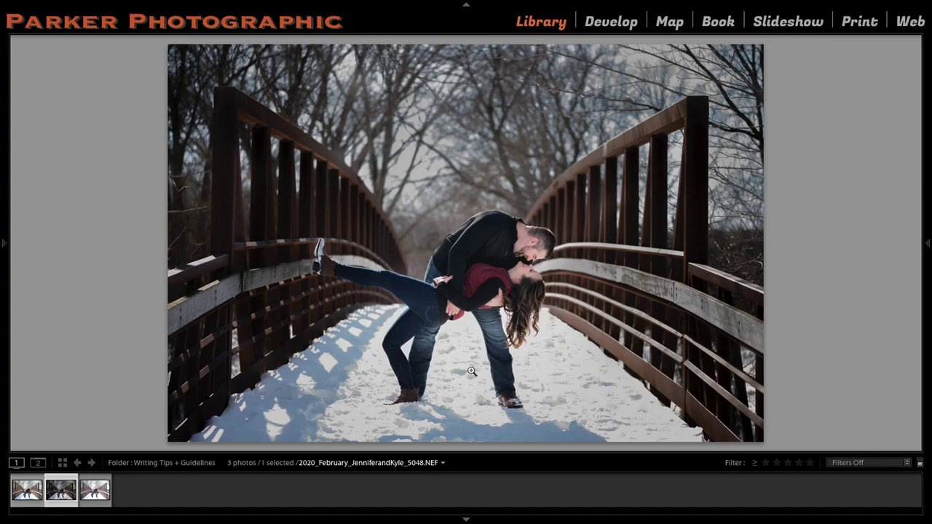
{"action": "left_click", "coordinate": [95, 482], "text": "ctrl"}
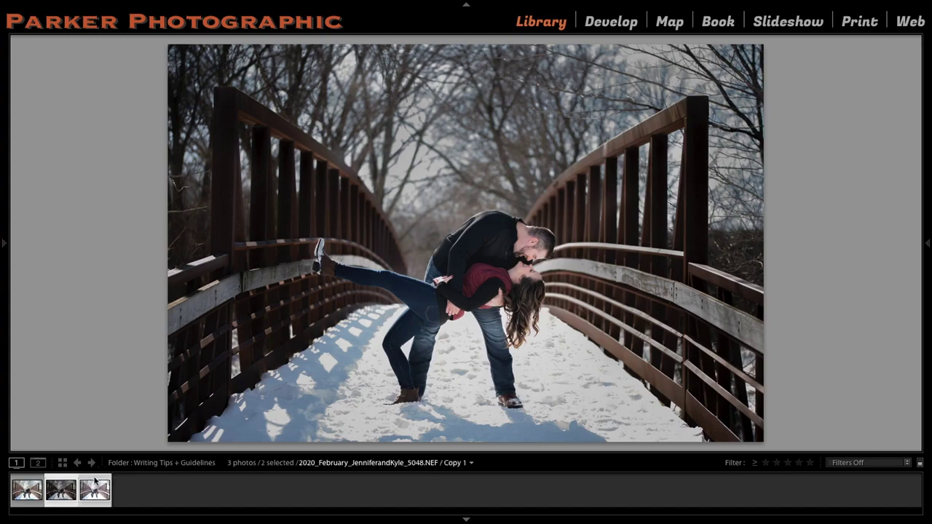
{"action": "left_click", "coordinate": [72, 482], "text": "ctrl"}
{"action": "left_click", "coordinate": [25, 482], "text": "ctrl"}
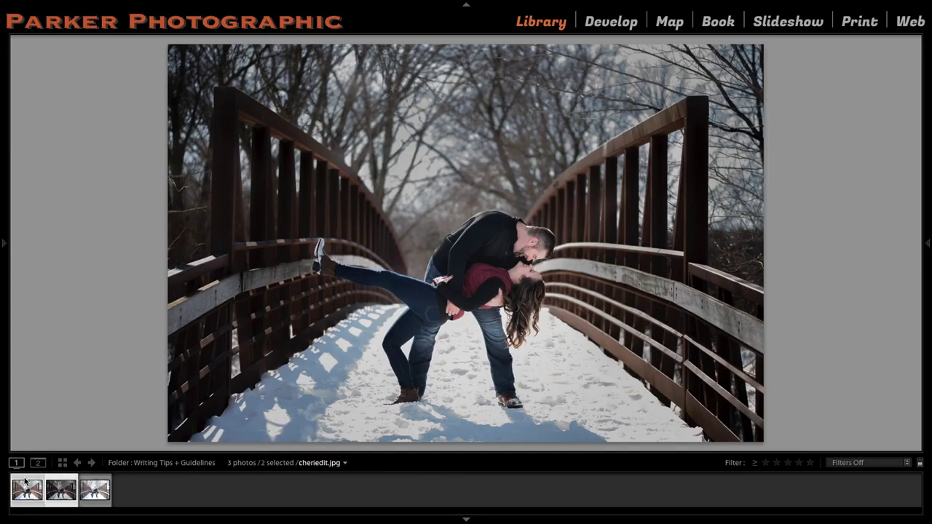
{"action": "key", "text": "c"}
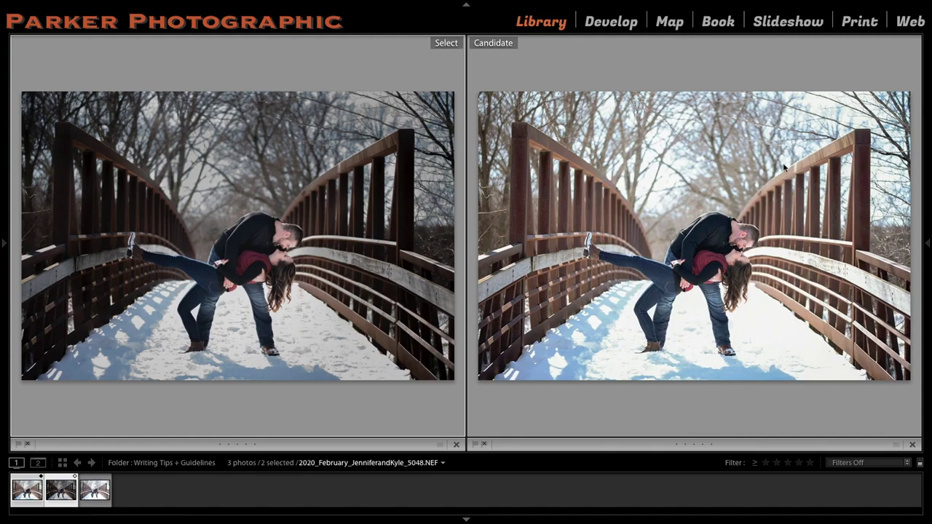
{"action": "left_click", "coordinate": [92, 481]}
{"action": "double_click", "coordinate": [92, 481]}
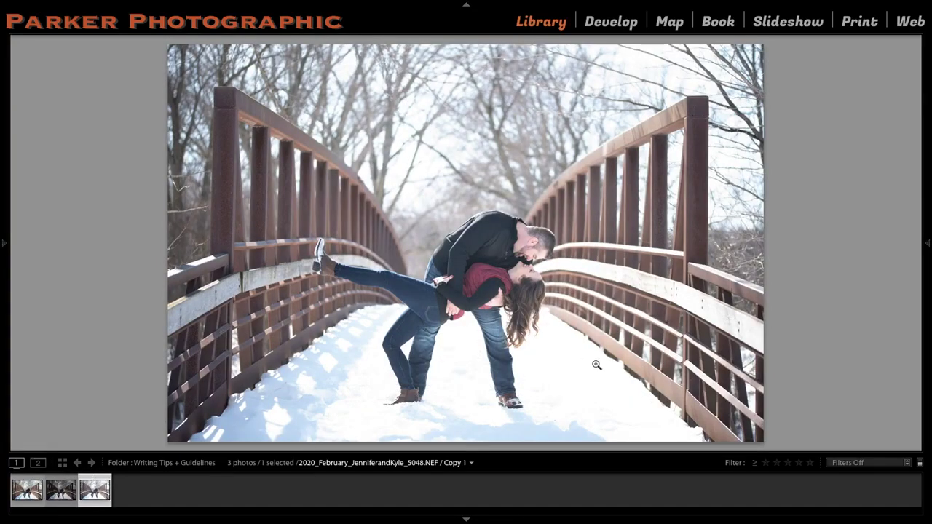
Open the bright copy in Develop with the Histogram expanded and highlight clipping shown in red
{"action": "left_click", "coordinate": [926, 242]}
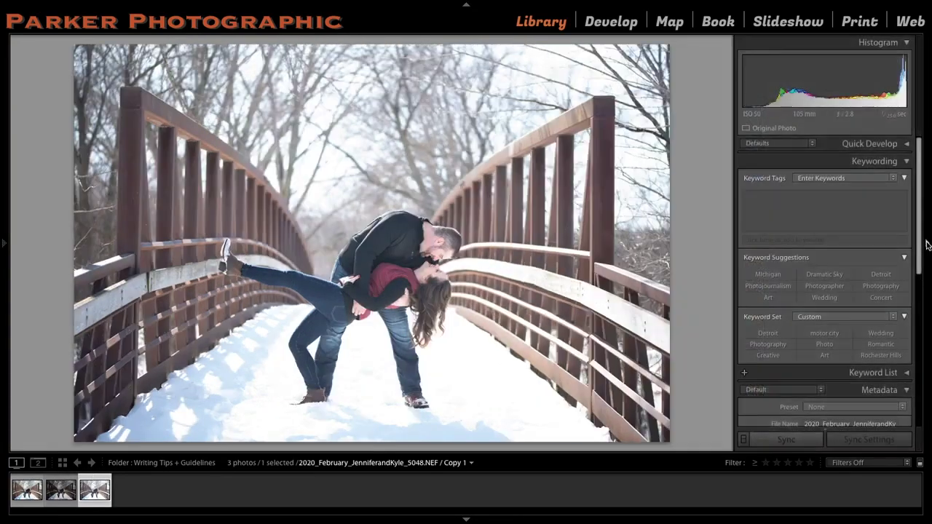
{"action": "key", "text": "d"}
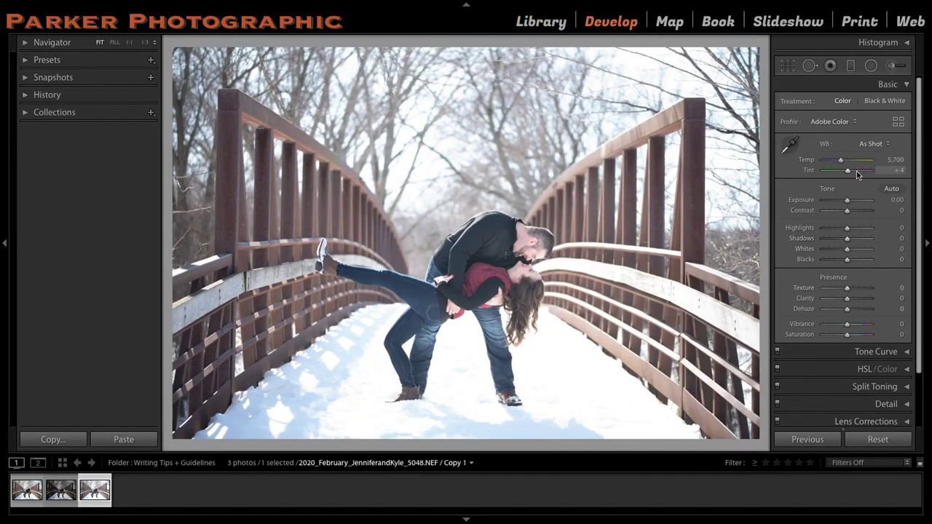
{"action": "left_click", "coordinate": [884, 47]}
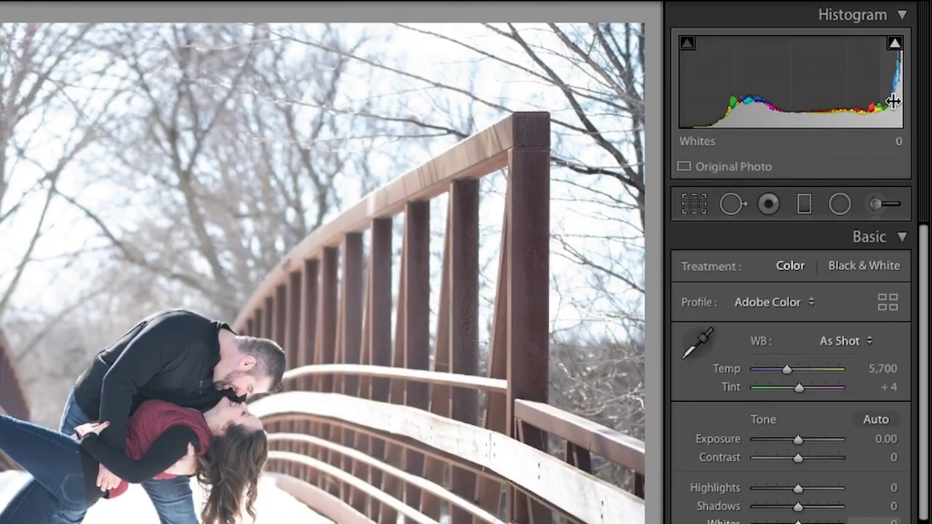
{"action": "left_click", "coordinate": [894, 45]}
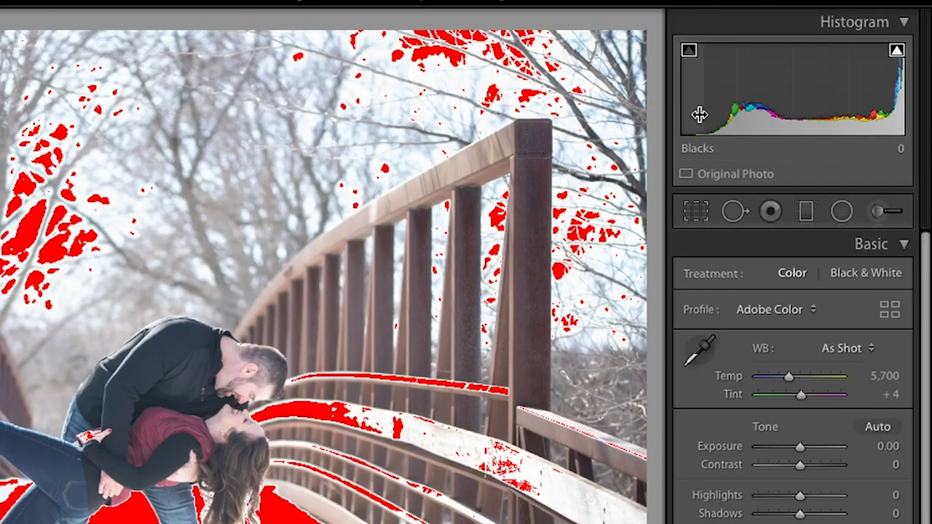
Deepen the blacks to -27 from the histogram, undo a shadows drop, and turn off clipping warnings
{"action": "mouse_move", "coordinate": [697, 102]}
{"action": "left_mouse_down"}
{"action": "mouse_move", "coordinate": [674, 102]}
{"action": "mouse_move", "coordinate": [677, 140]}
{"action": "left_mouse_up"}
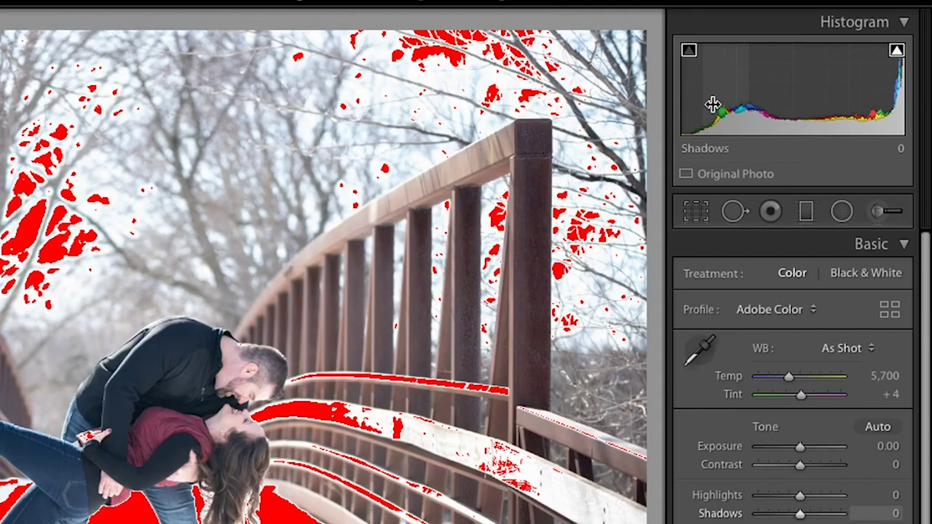
{"action": "left_click_drag", "start_coordinate": [714, 103], "coordinate": [648, 102]}
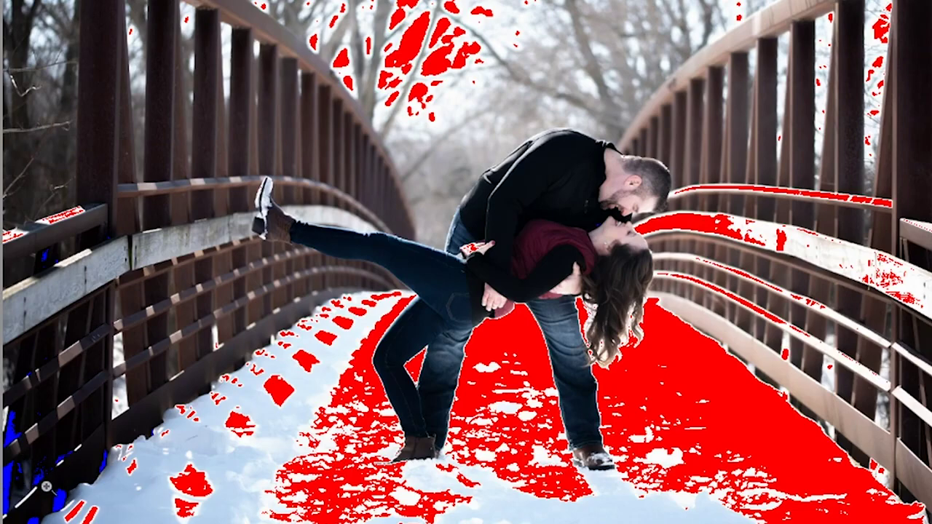
{"action": "key", "text": "ctrl+z"}
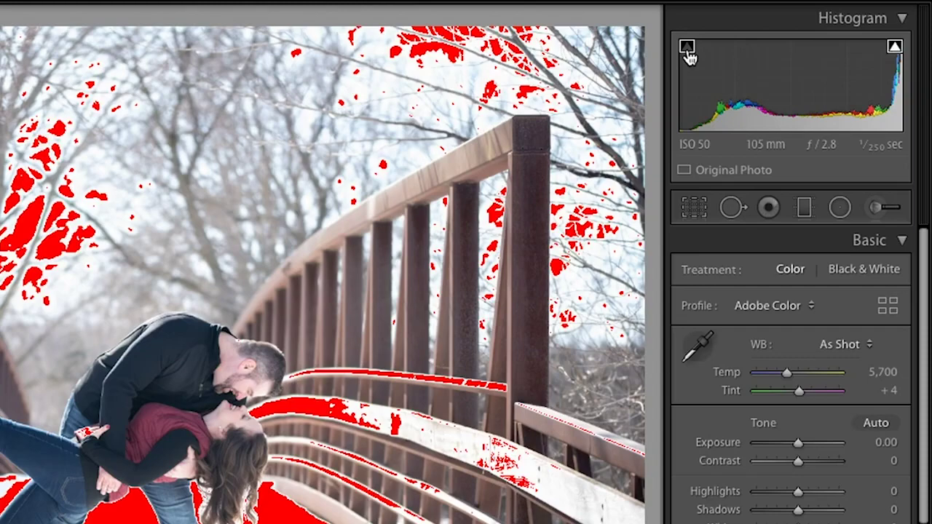
{"action": "left_click", "coordinate": [894, 46]}
{"action": "left_click", "coordinate": [895, 47]}
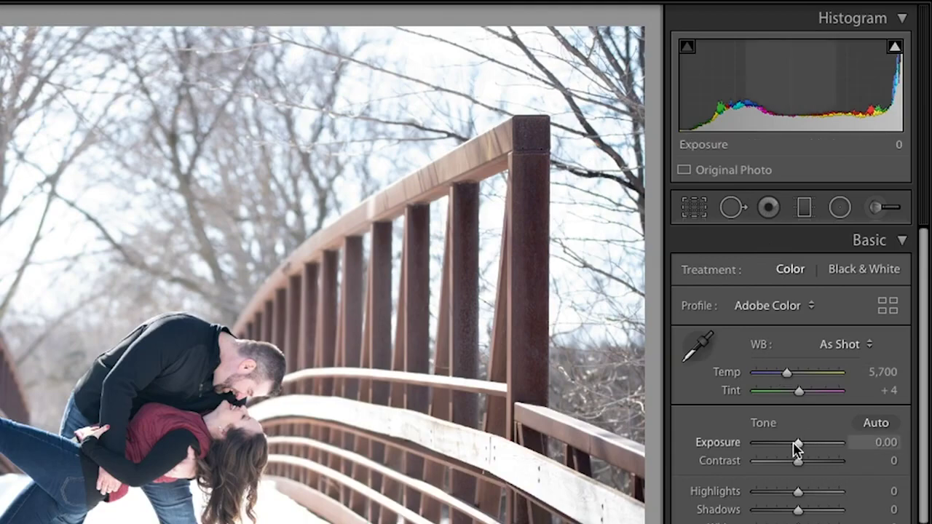
Lower the exposure slightly and pull the highlights down after testing several levels
{"action": "left_click_drag", "start_coordinate": [801, 443], "coordinate": [792, 442]}
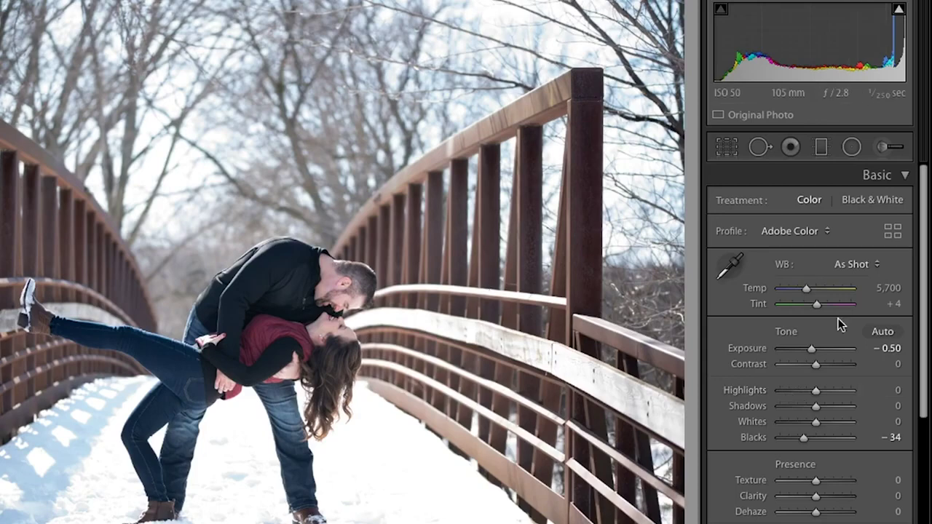
{"action": "left_click_drag", "start_coordinate": [818, 388], "coordinate": [765, 399]}
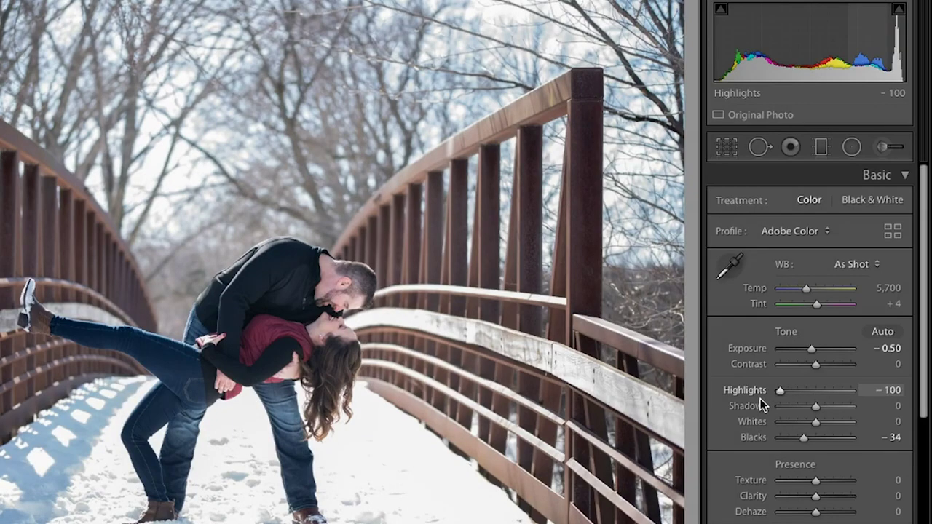
{"action": "mouse_move", "coordinate": [780, 391]}
{"action": "left_mouse_down"}
{"action": "mouse_move", "coordinate": [817, 393]}
{"action": "mouse_move", "coordinate": [774, 394]}
{"action": "left_mouse_up"}
{"action": "mouse_move", "coordinate": [782, 392]}
{"action": "left_mouse_down"}
{"action": "mouse_move", "coordinate": [817, 396]}
{"action": "mouse_move", "coordinate": [772, 405]}
{"action": "left_mouse_up"}
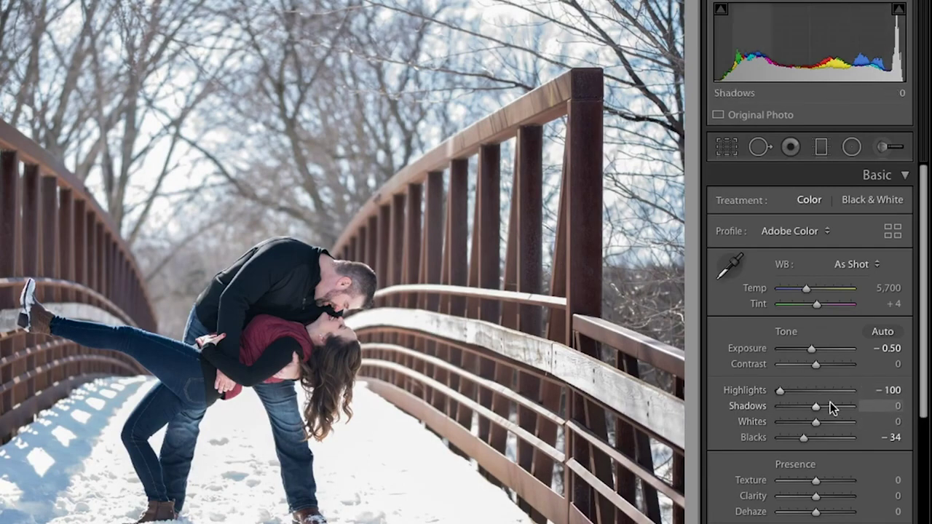
Reset the shadows to 0, set the whites to -38, and start warming the temperature
{"action": "mouse_move", "coordinate": [813, 406]}
{"action": "left_mouse_down"}
{"action": "mouse_move", "coordinate": [861, 406]}
{"action": "mouse_move", "coordinate": [768, 410]}
{"action": "mouse_move", "coordinate": [851, 406]}
{"action": "mouse_move", "coordinate": [812, 412]}
{"action": "left_mouse_up"}
{"action": "double_click", "coordinate": [756, 406]}
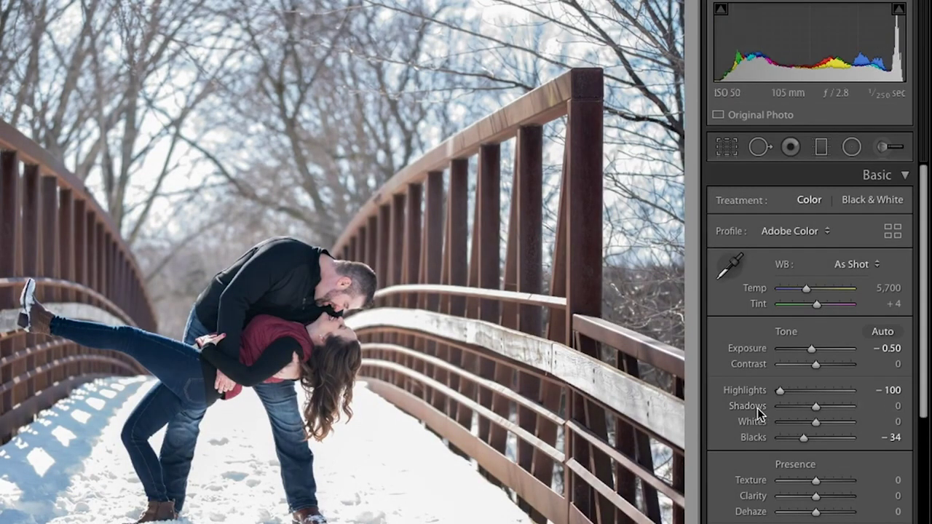
{"action": "left_click_drag", "start_coordinate": [813, 426], "coordinate": [795, 422]}
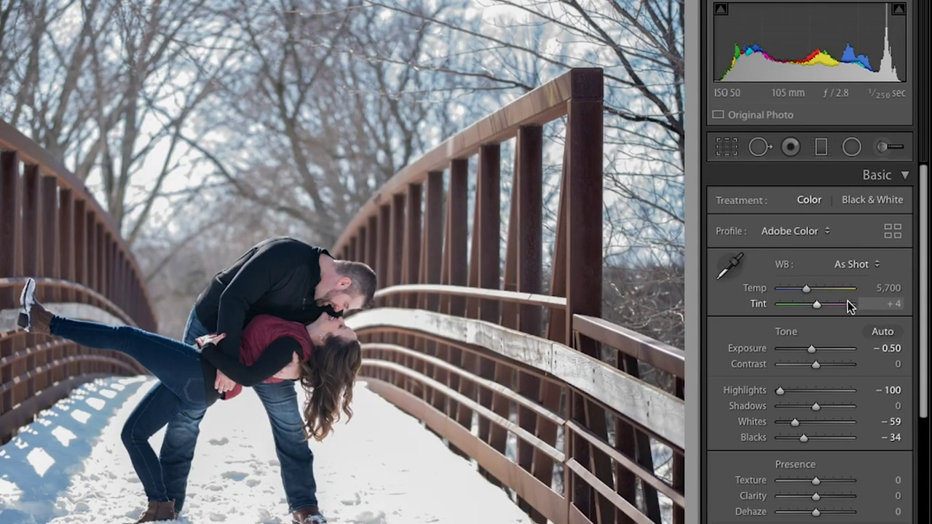
{"action": "left_click_drag", "start_coordinate": [794, 422], "coordinate": [803, 423]}
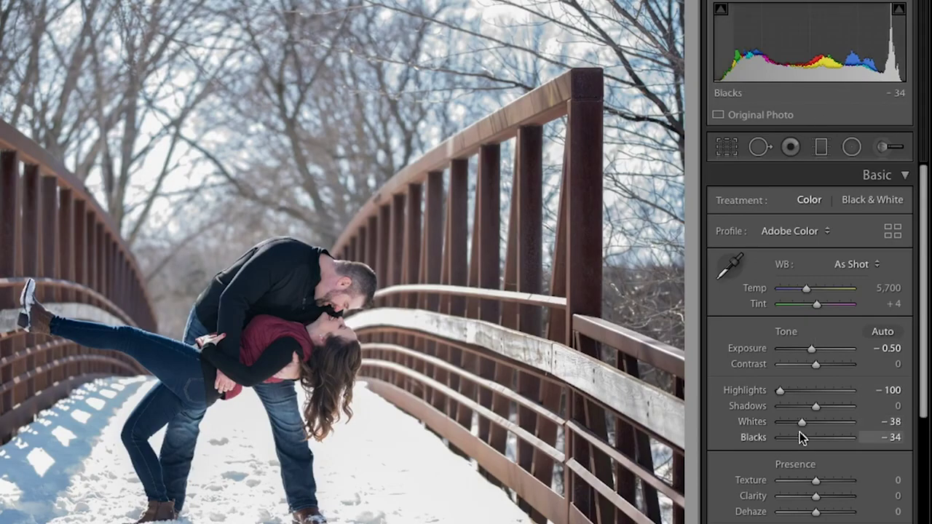
{"action": "left_click_drag", "start_coordinate": [805, 288], "coordinate": [810, 289]}
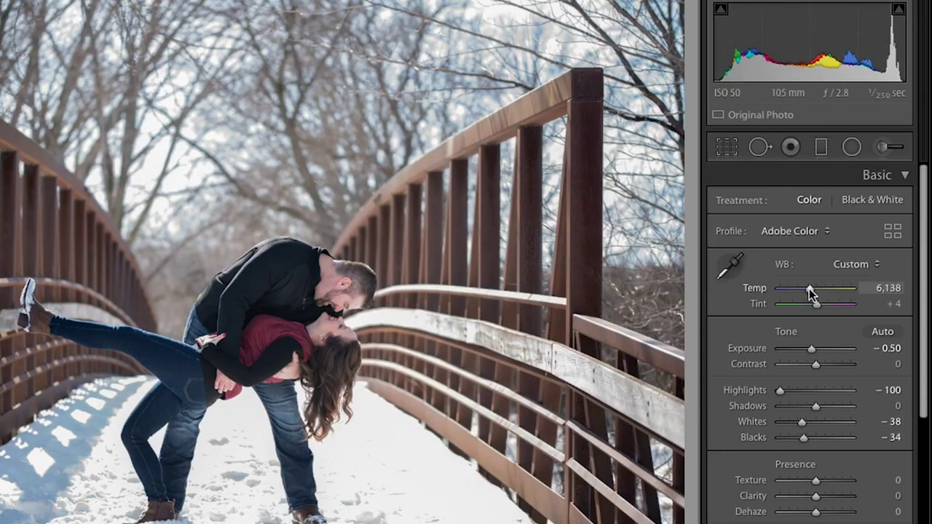
Warm the temperature to 6,167, then switch to the other version of the photo
{"action": "left_click_drag", "start_coordinate": [809, 288], "coordinate": [809, 288]}
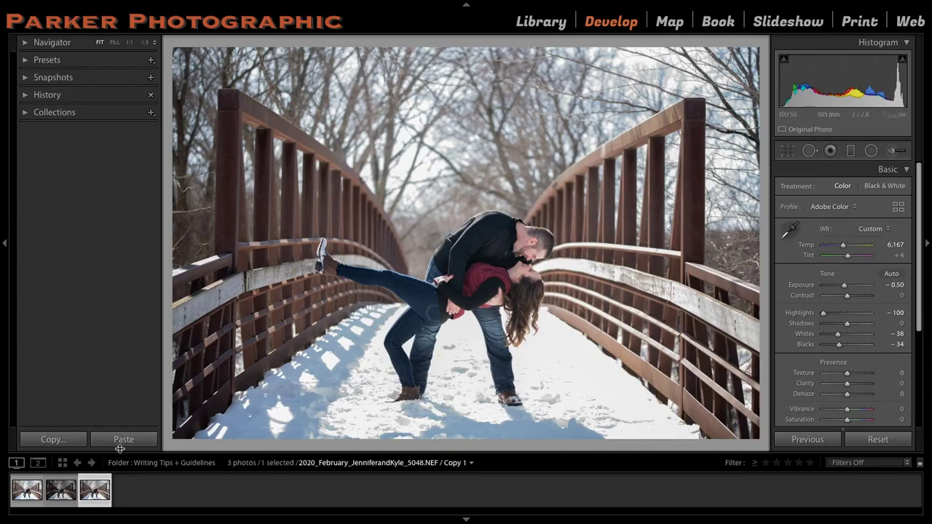
{"action": "left_click", "coordinate": [62, 483]}
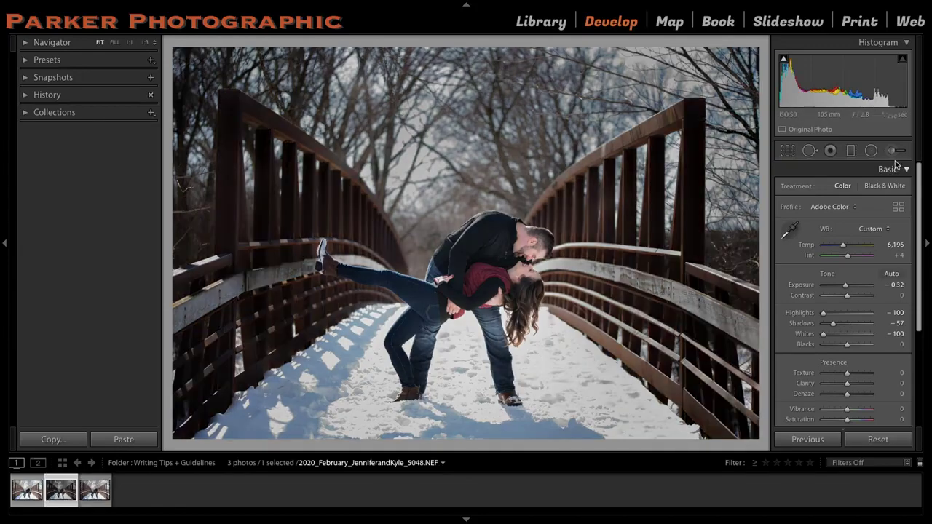
Select the brush pin darkening the trees and railings and toggle its mask overlay
{"action": "left_click", "coordinate": [893, 152]}
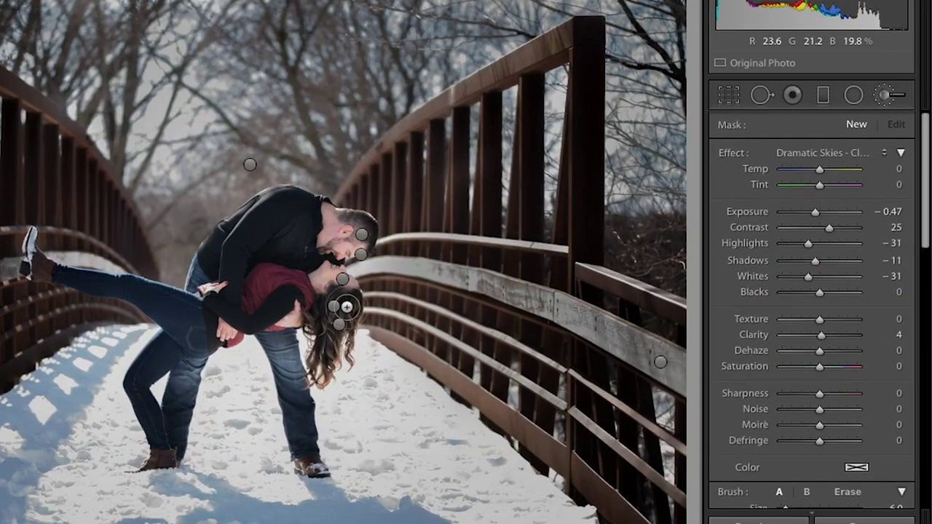
{"action": "left_click", "coordinate": [344, 280]}
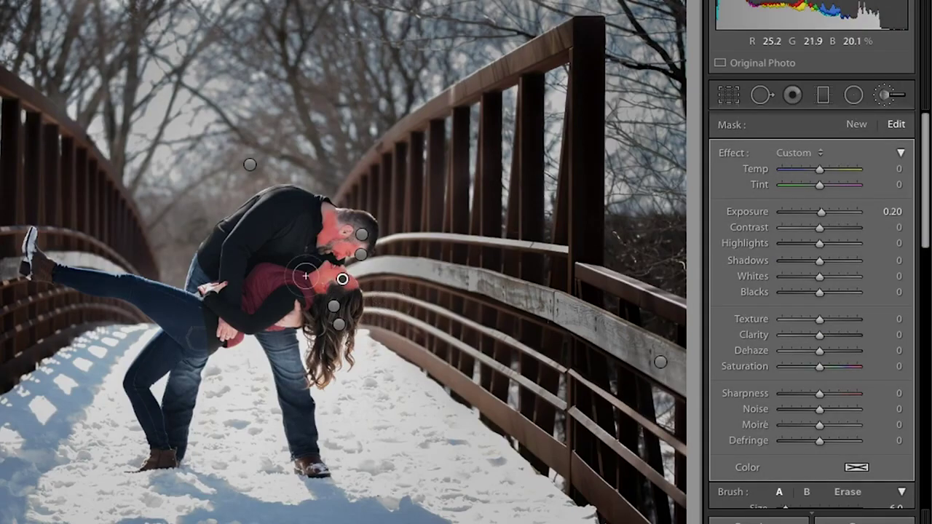
{"action": "left_click", "coordinate": [250, 165]}
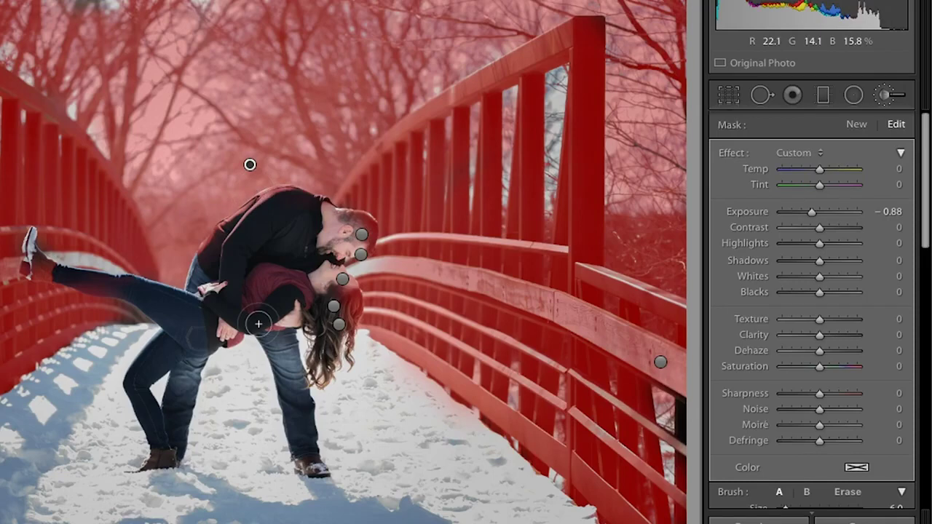
{"action": "key", "text": "o"}
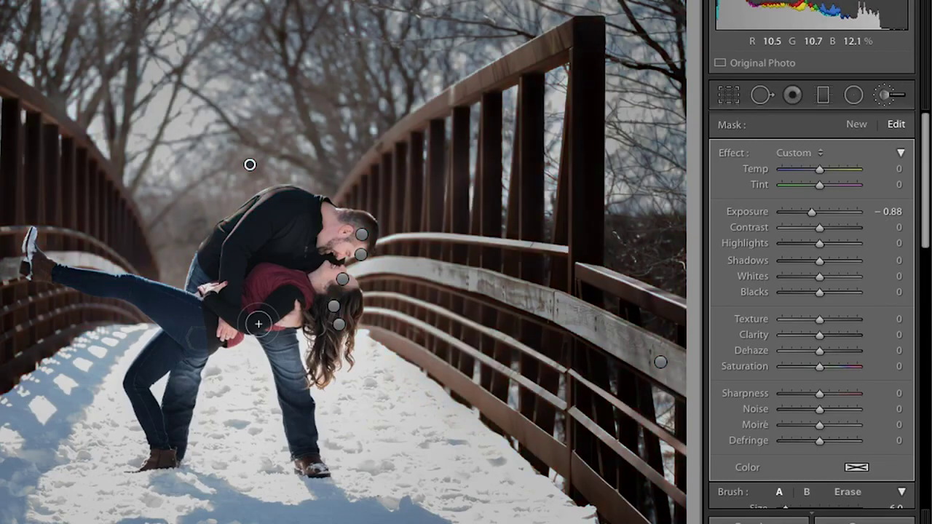
{"action": "key", "text": "o"}
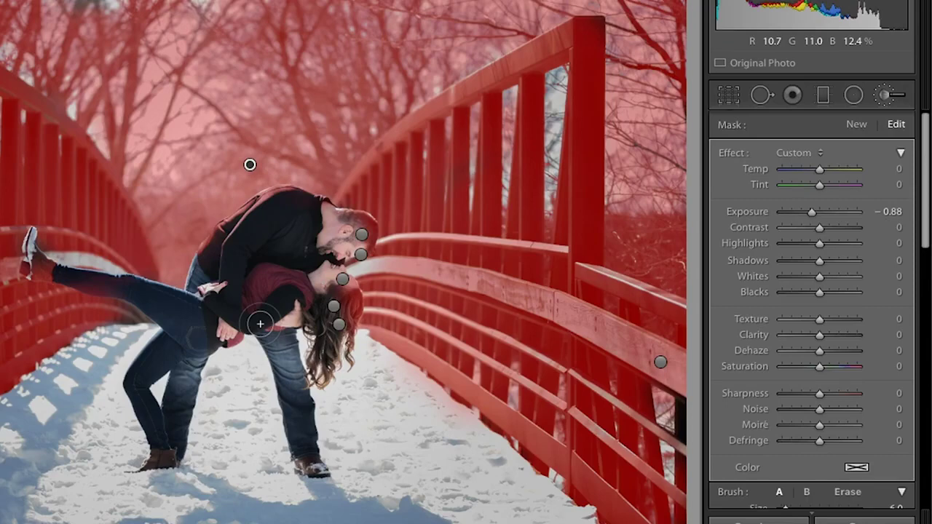
Raise the background mask's exposure to -0.85, checking it with the overlay and pin toggles
{"action": "key", "text": "o"}
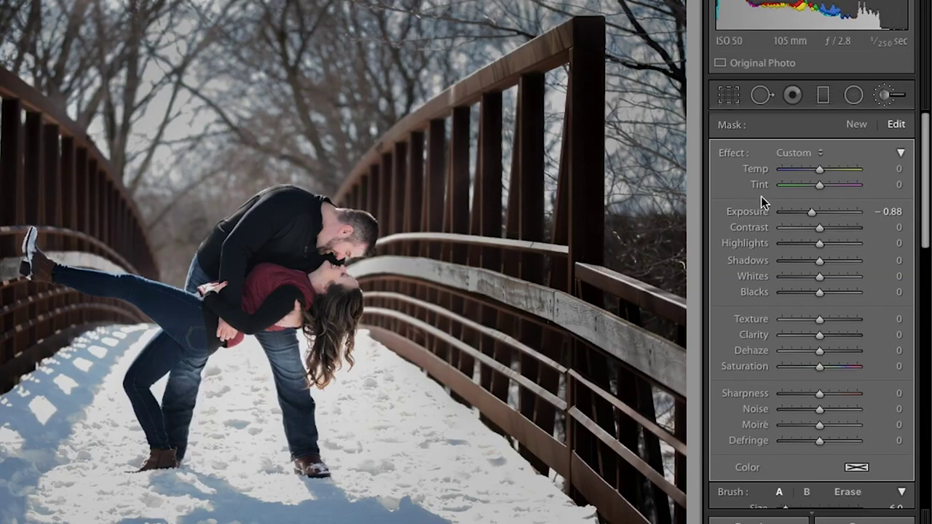
{"action": "left_click_drag", "start_coordinate": [809, 212], "coordinate": [809, 213]}
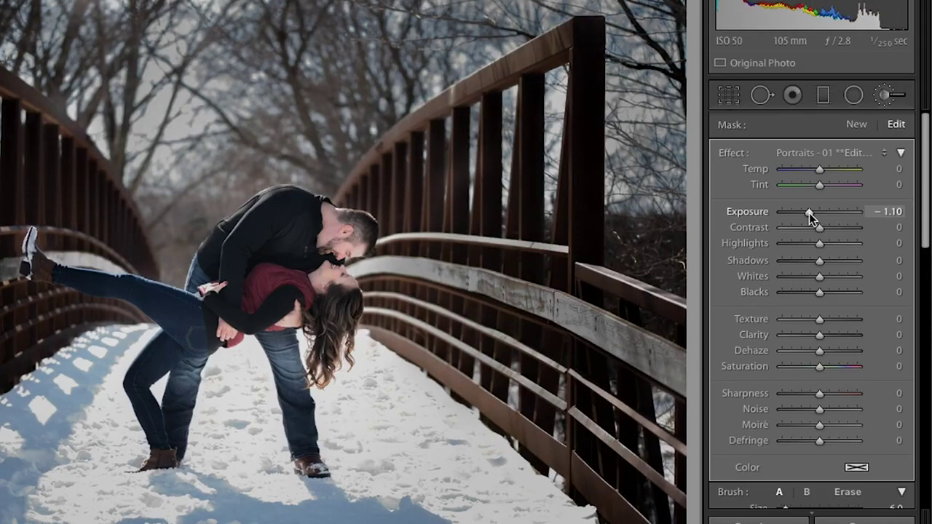
{"action": "left_click_drag", "start_coordinate": [809, 212], "coordinate": [811, 212]}
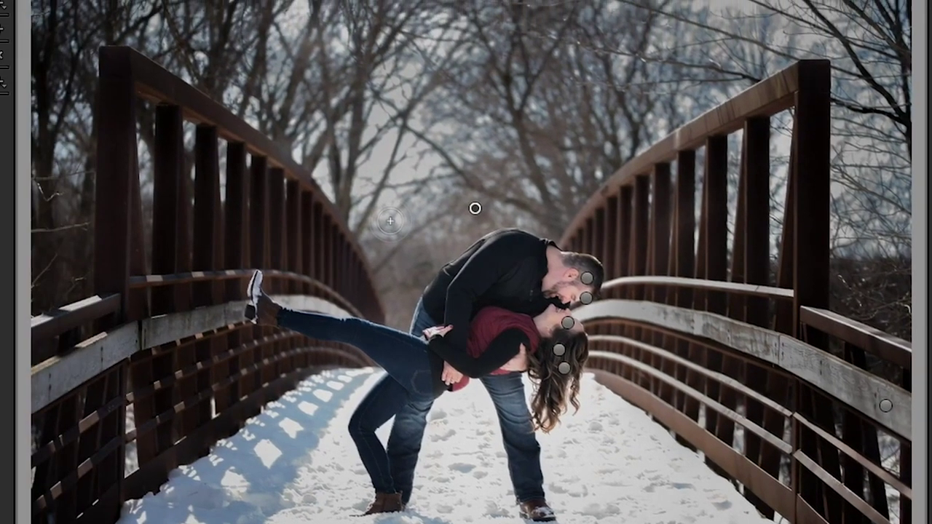
{"action": "key", "text": "o"}
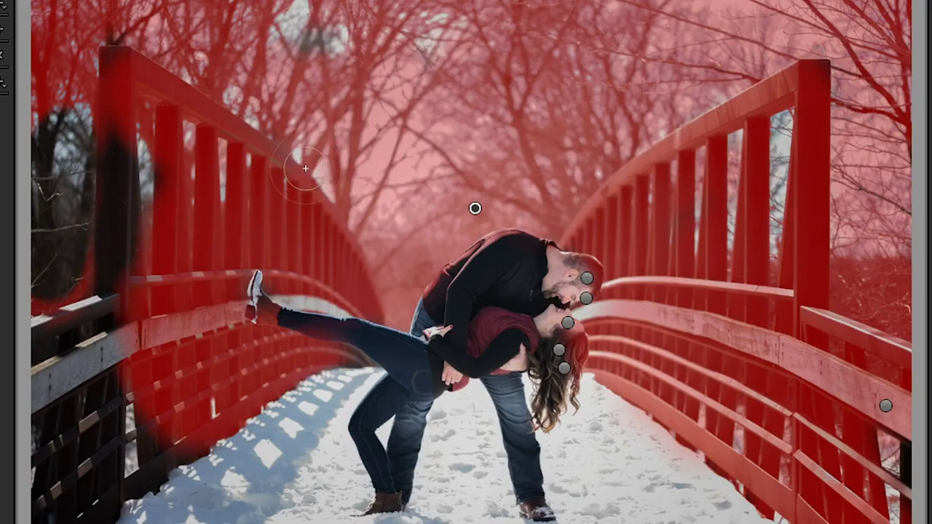
{"action": "key", "text": "h"}
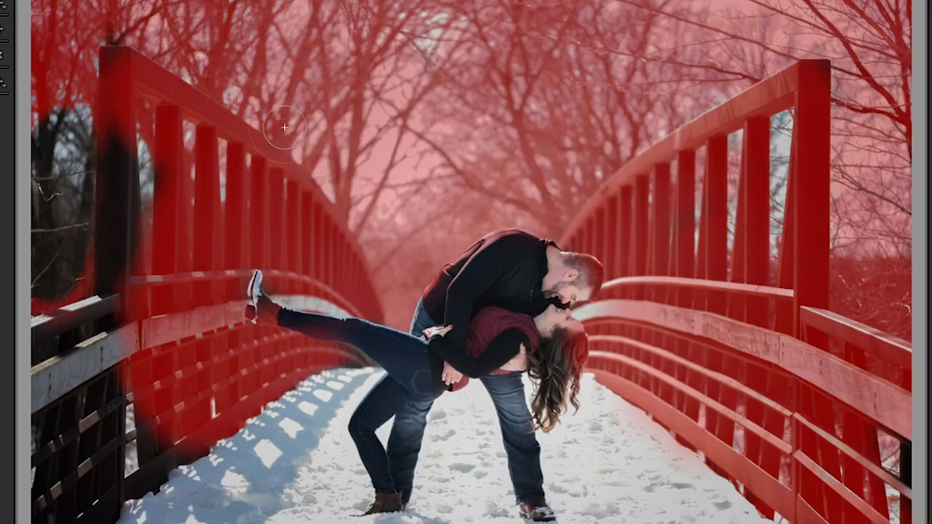
{"action": "key", "text": "h"}
{"action": "key", "text": "o"}
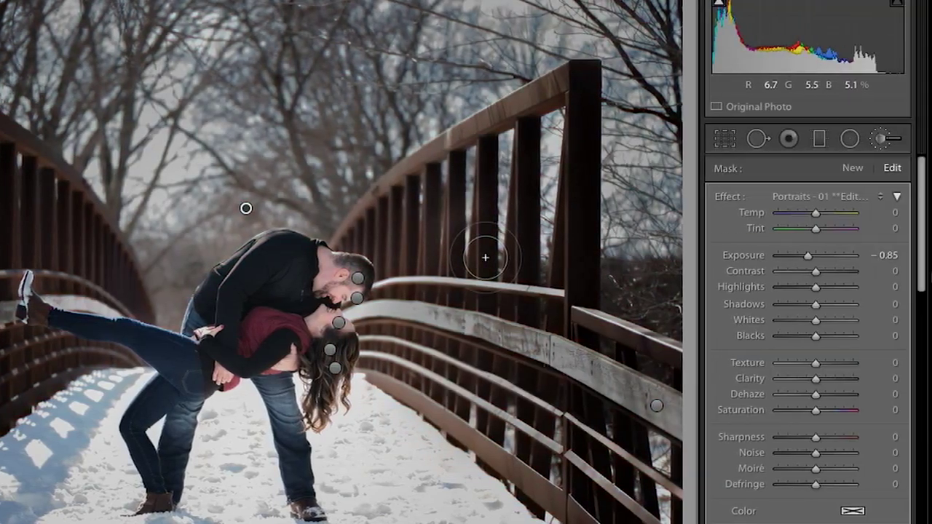
Step through the brush pins to the +0.20 face mask and zoom 1:1 onto the couple's faces
{"action": "left_click", "coordinate": [358, 279]}
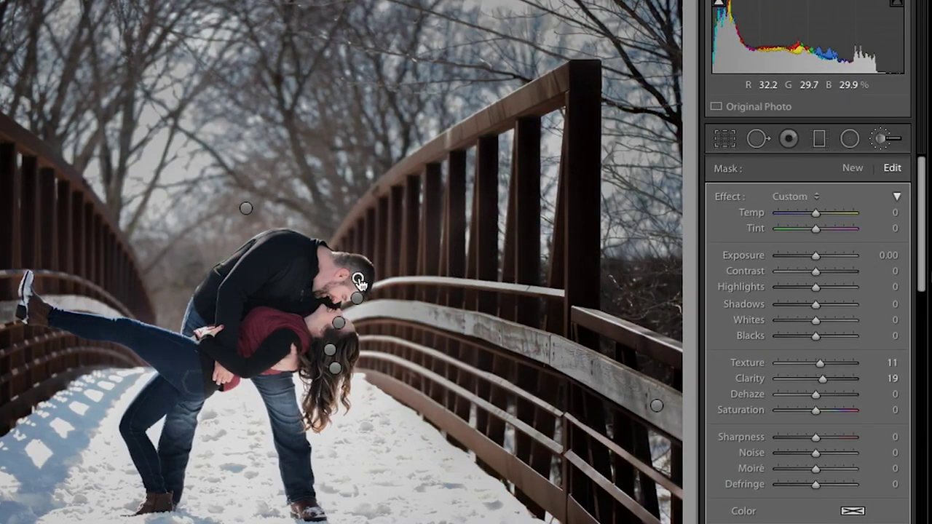
{"action": "left_click", "coordinate": [334, 366]}
{"action": "left_click", "coordinate": [330, 351]}
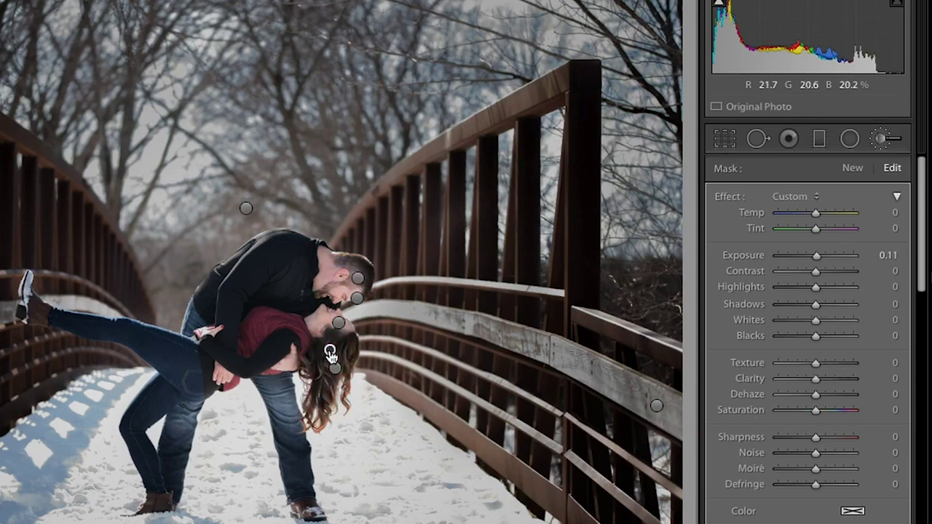
{"action": "left_click", "coordinate": [358, 279]}
{"action": "left_click", "coordinate": [330, 351]}
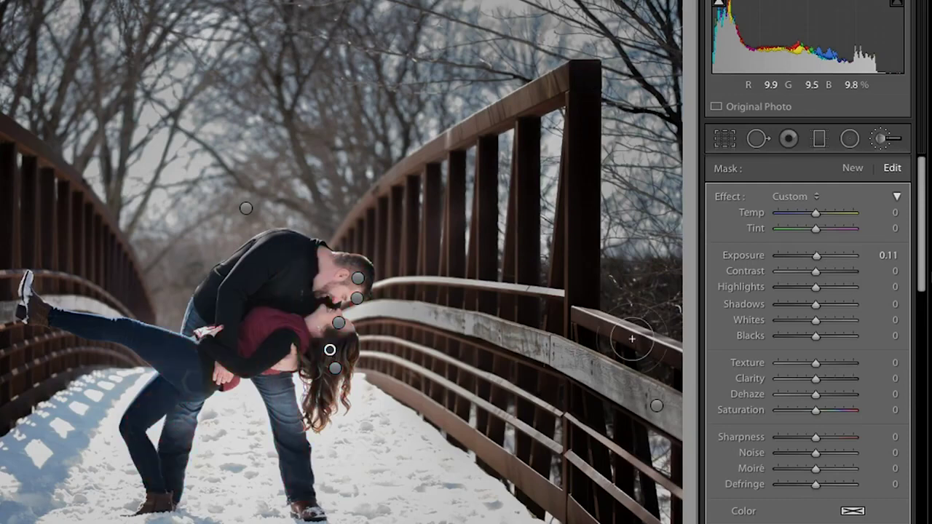
{"action": "left_click", "coordinate": [339, 326]}
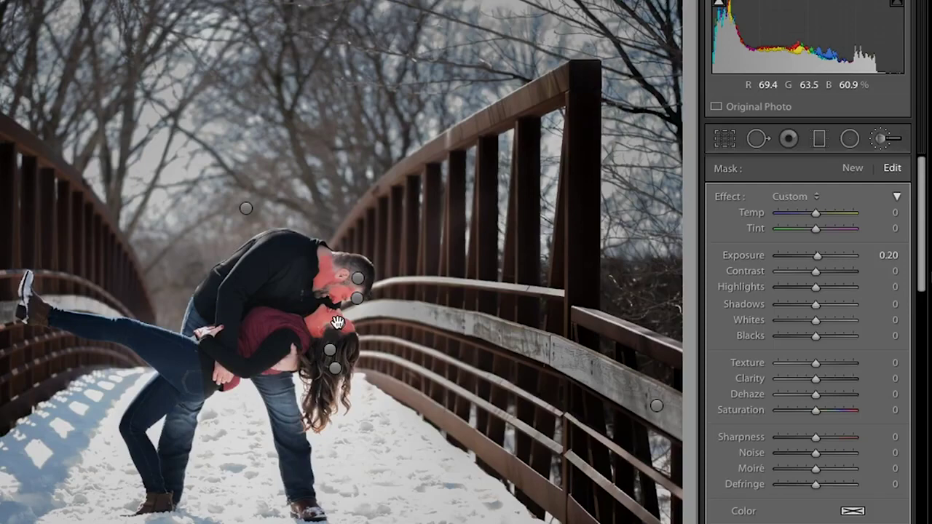
{"action": "left_click", "coordinate": [337, 323]}
{"action": "left_click_drag", "start_coordinate": [239, 291], "coordinate": [399, 353]}
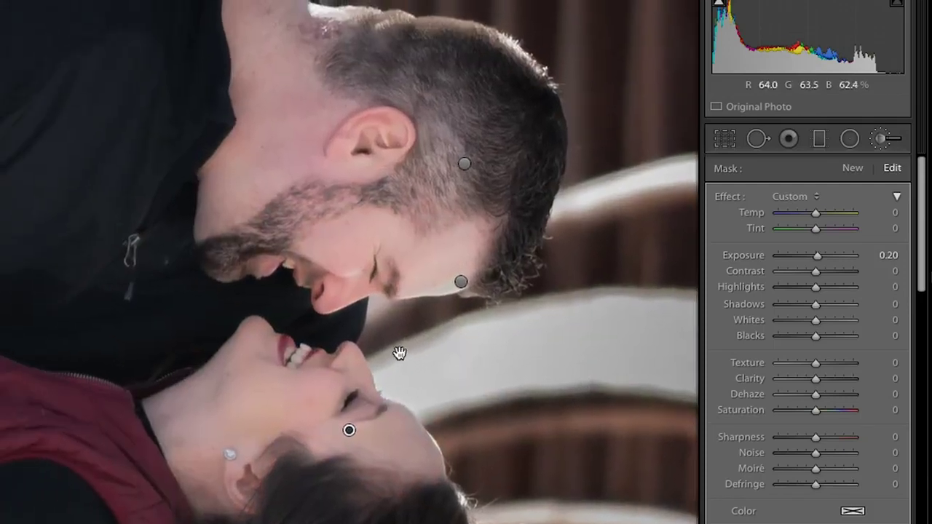
Show the mask overlay and review the brush masks on the man's cheek and hair
{"action": "key", "text": "o"}
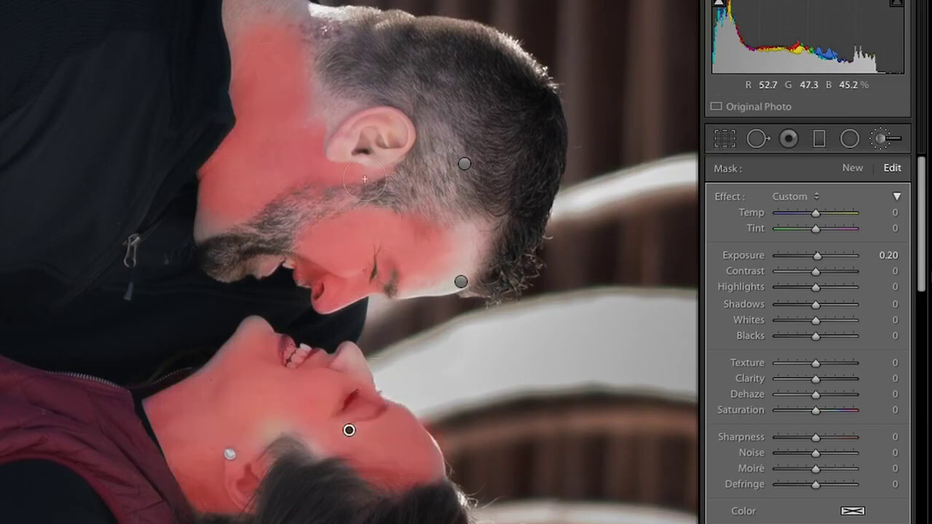
{"action": "left_click", "coordinate": [461, 282]}
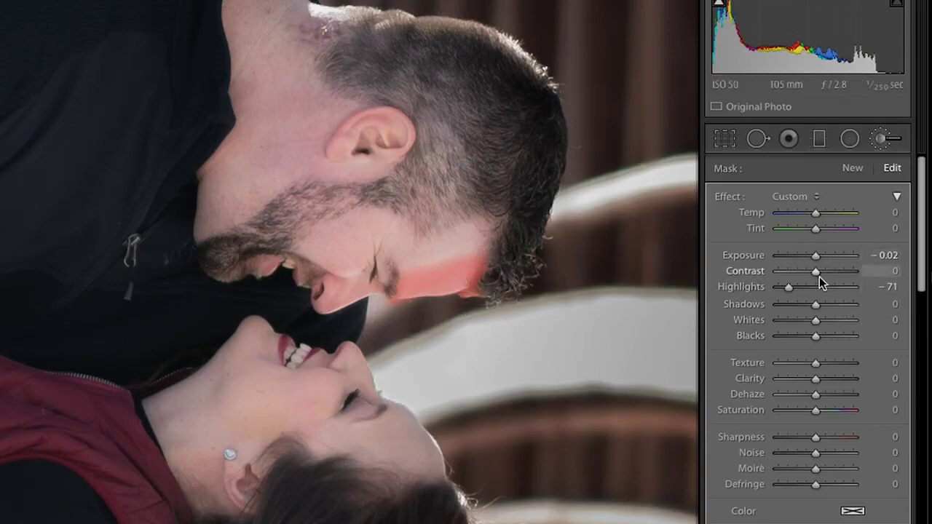
{"action": "left_click", "coordinate": [466, 164]}
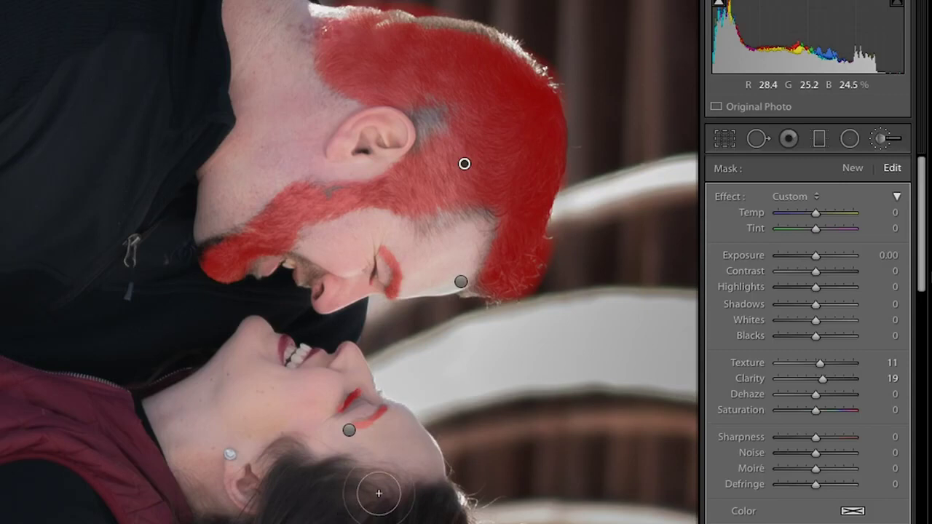
Pan to the woman and inspect her hair mask (exposure 0.11, texture 45, clarity 57)
{"action": "left_click_drag", "start_coordinate": [379, 494], "coordinate": [381, 282]}
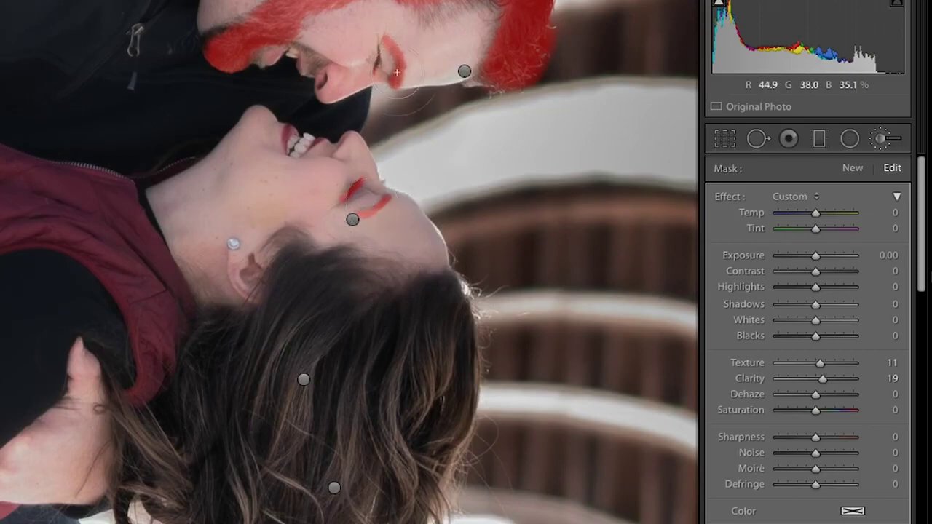
{"action": "left_click", "coordinate": [334, 488]}
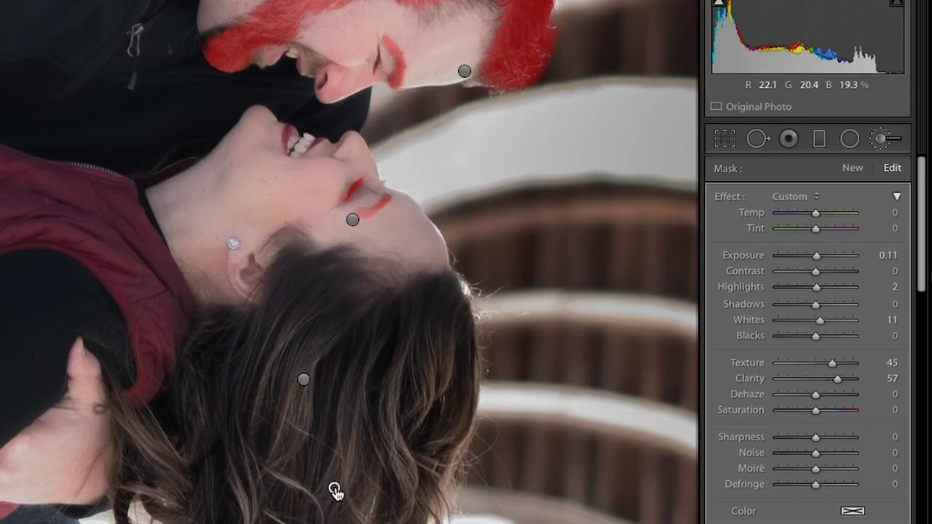
{"action": "left_click_drag", "start_coordinate": [334, 489], "coordinate": [352, 243]}
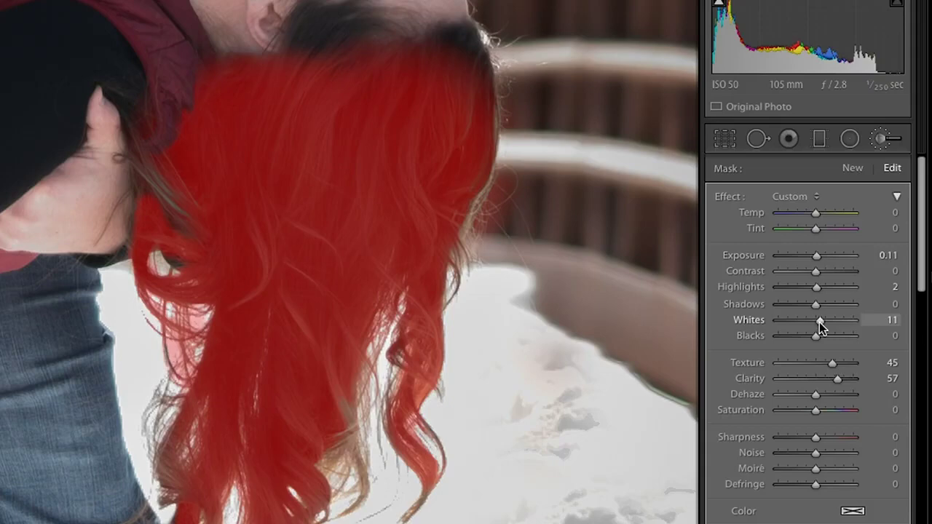
{"action": "key", "text": "o"}
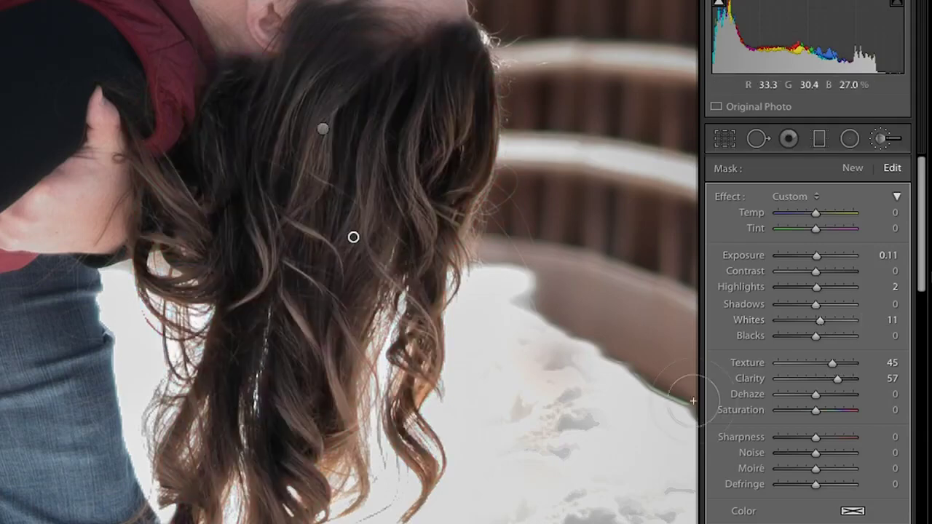
Compare the hair before and after side by side, then return to the single-photo view
{"action": "key", "text": "y"}
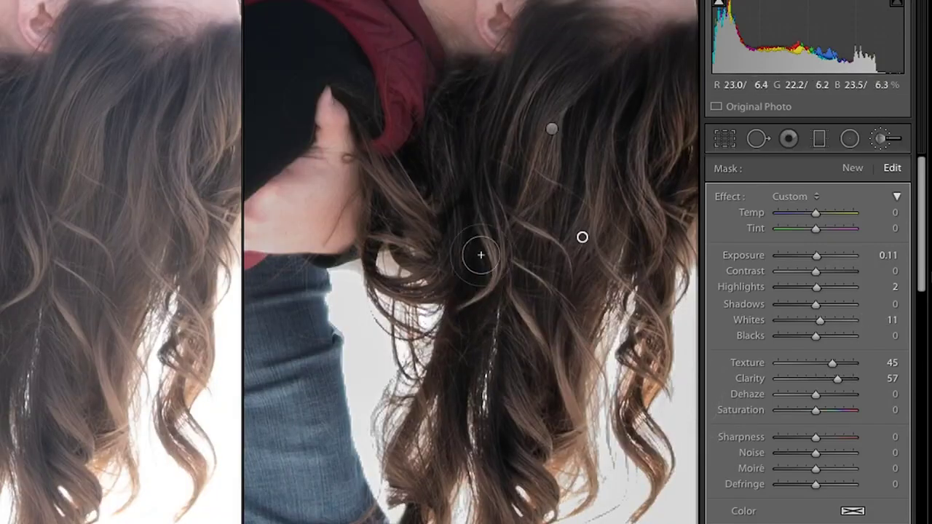
{"action": "left_click_drag", "start_coordinate": [492, 230], "coordinate": [418, 235]}
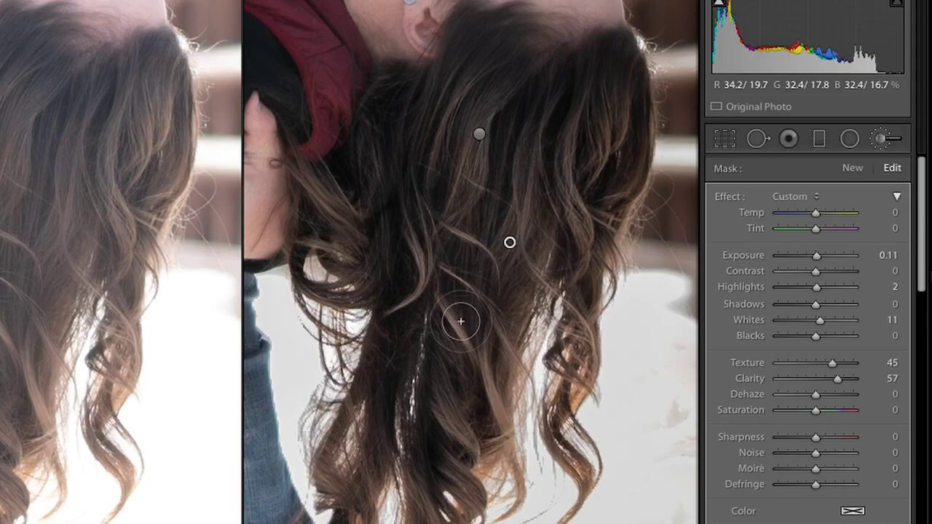
{"action": "key", "text": "y"}
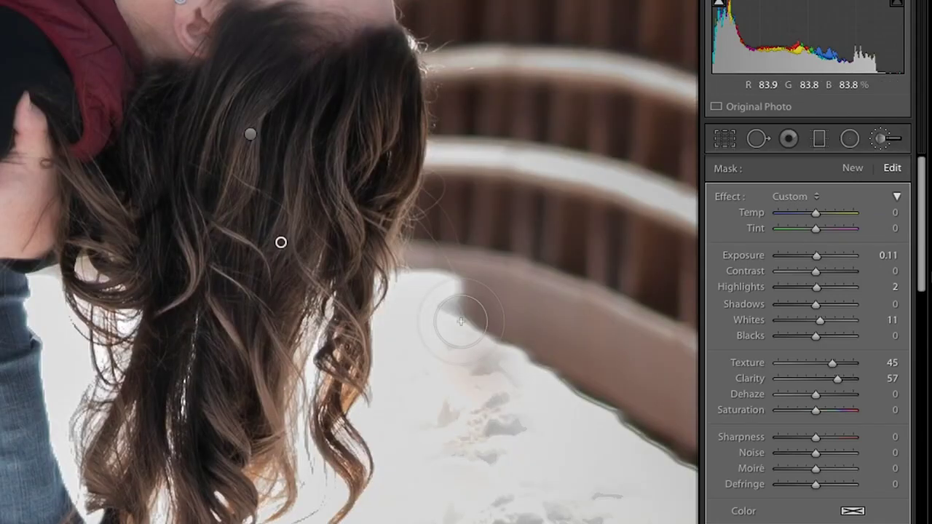
Zoom out, check the right-railing brush mask, and leave masking for the basic settings
{"action": "key", "text": "z"}
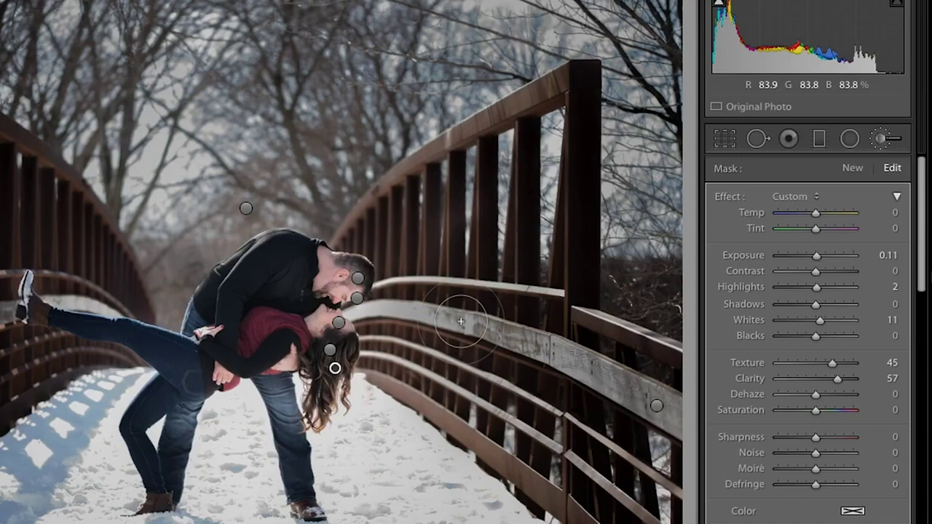
{"action": "left_click", "coordinate": [657, 406]}
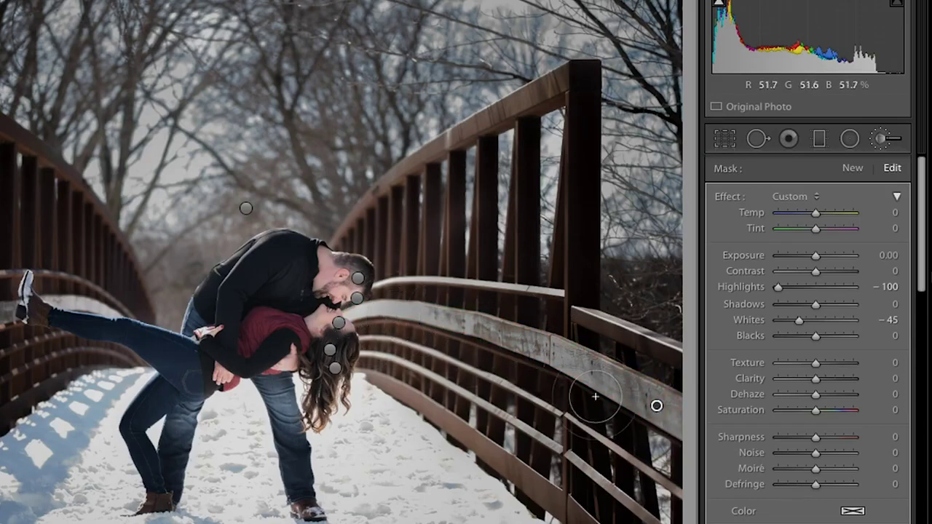
{"action": "key", "text": "k"}
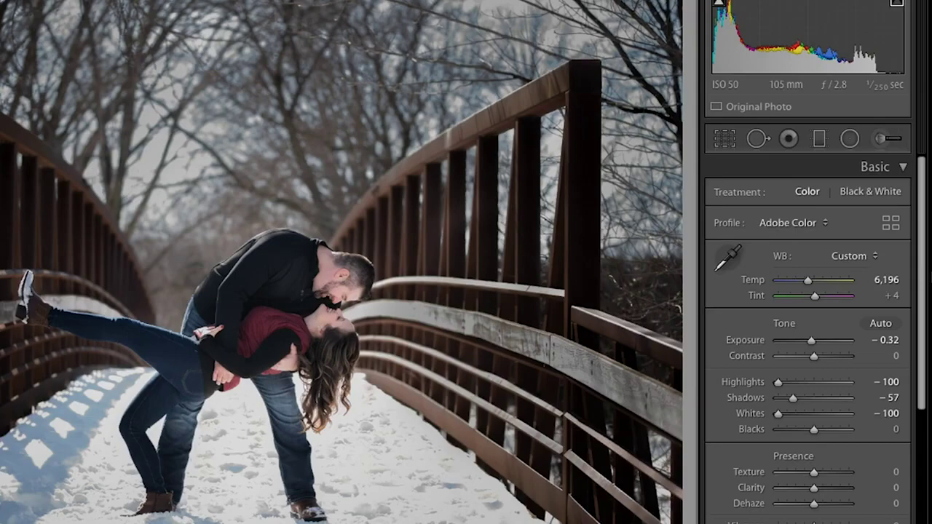
{"action": "key", "text": "ctrl+shift+r"}
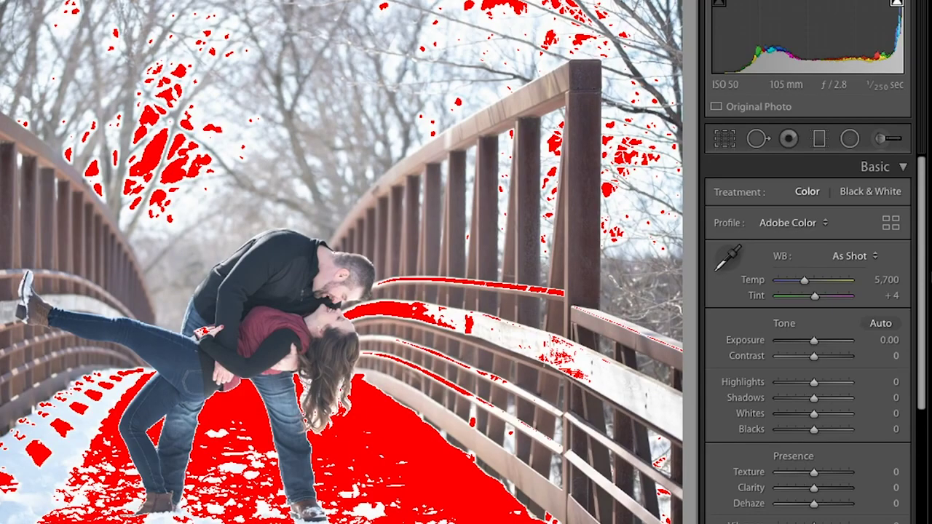
{"action": "key", "text": "ctrl+shift+v"}
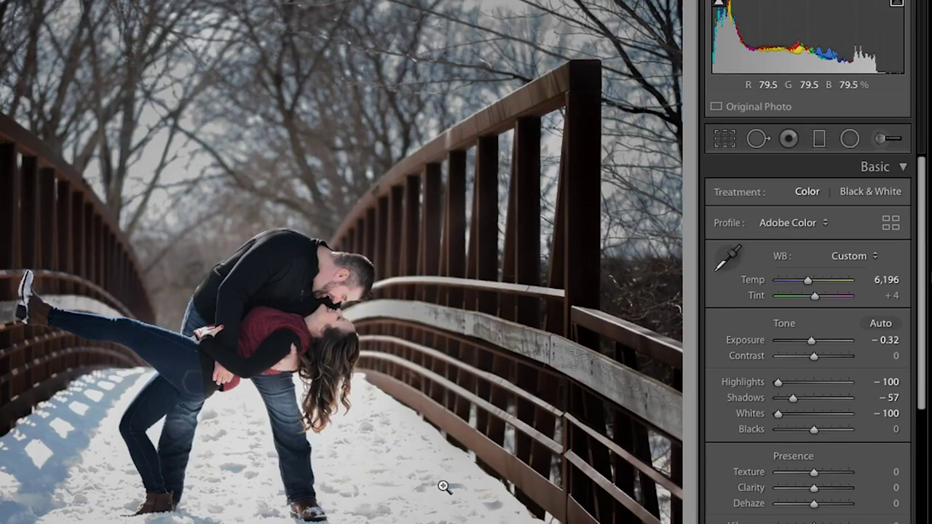
{"action": "left_click", "coordinate": [758, 140]}
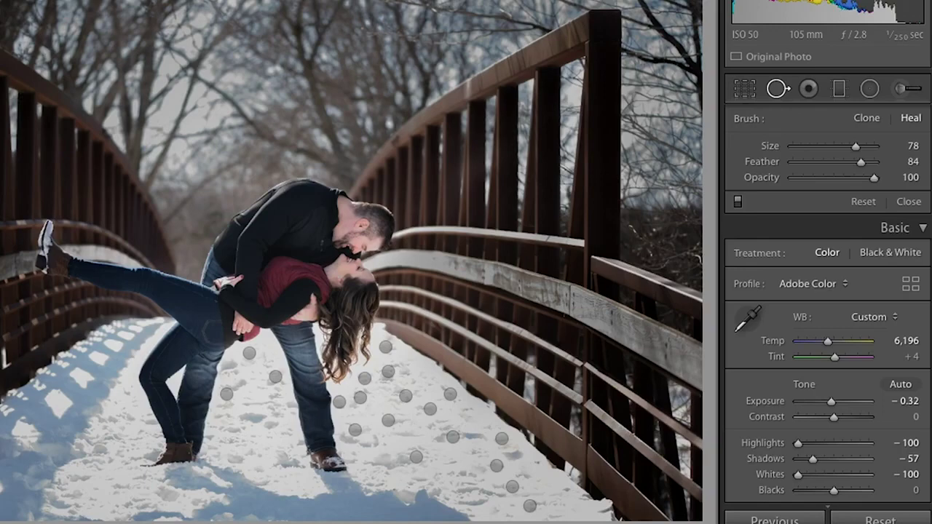
Heal the footprint right of the man's feet, undoing the heal-source move onto the woman's hair
{"action": "left_click", "coordinate": [416, 459]}
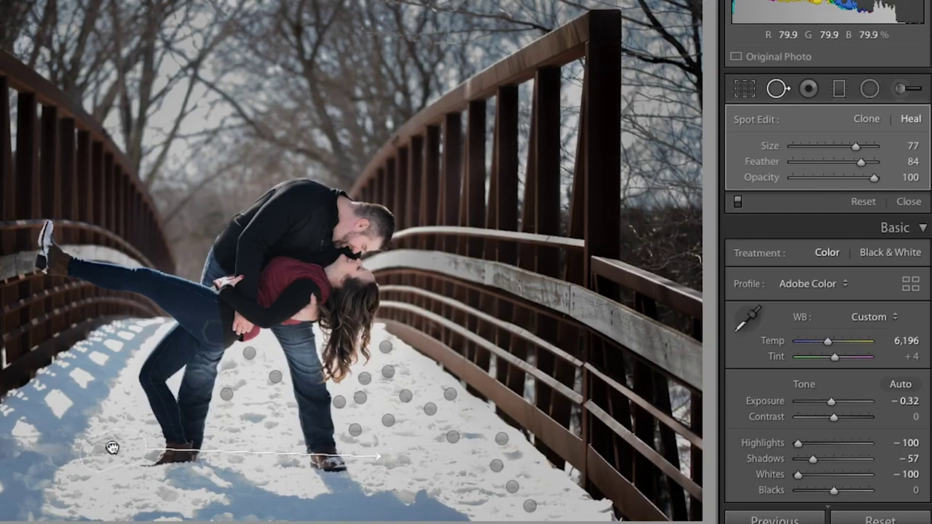
{"action": "left_click_drag", "start_coordinate": [113, 447], "coordinate": [355, 313]}
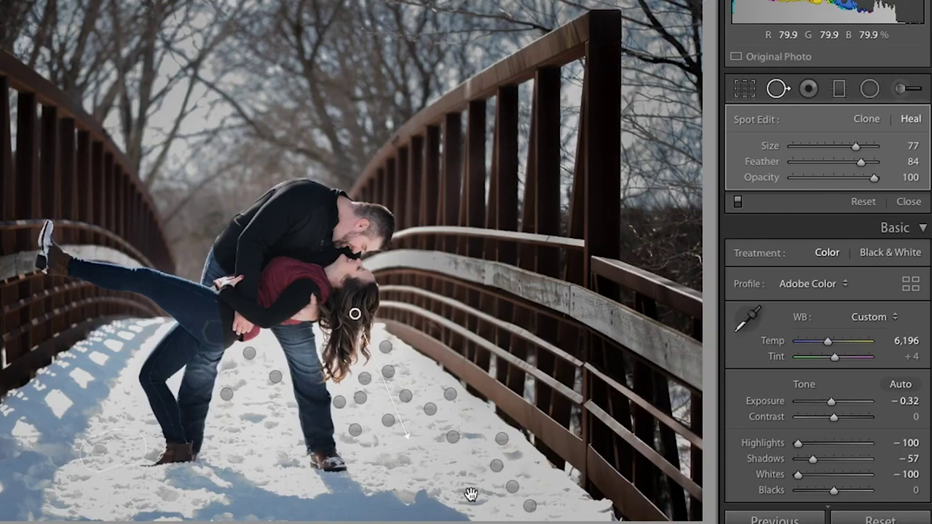
{"action": "left_click", "coordinate": [496, 503]}
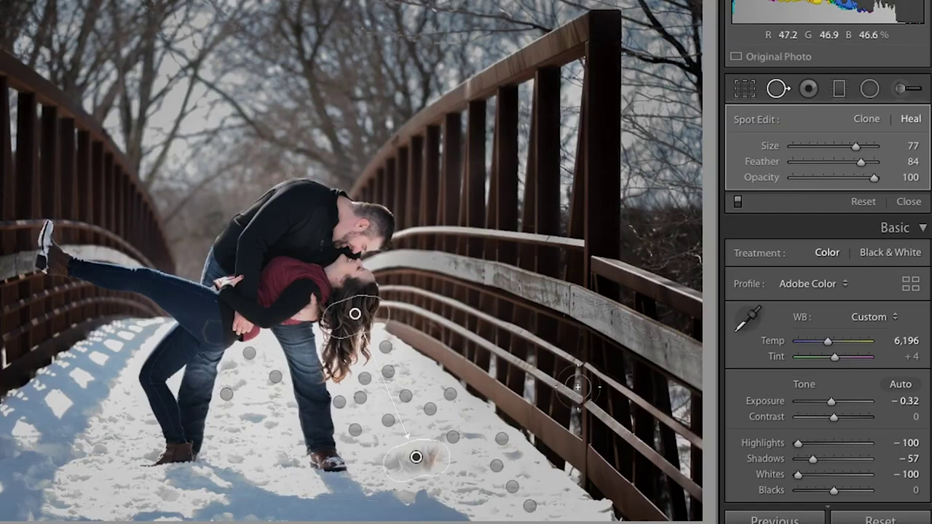
{"action": "key", "text": "ctrl+z"}
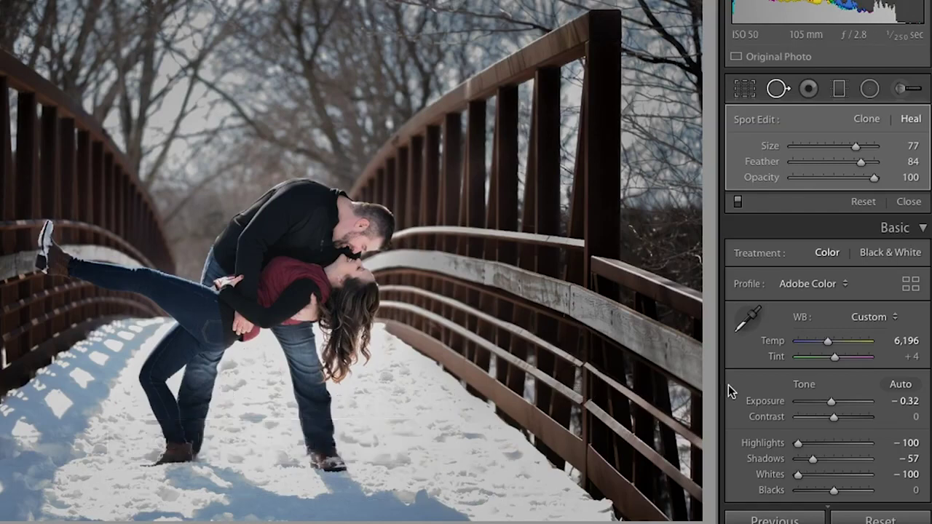